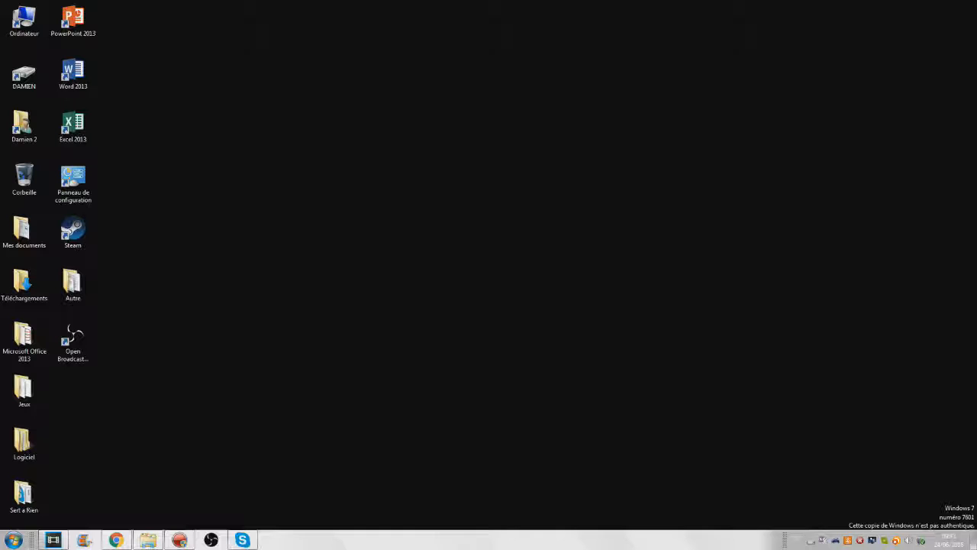
- Switch to Vegas Pro and return the timeline cursor to the start of the project
left_click(53, 539)
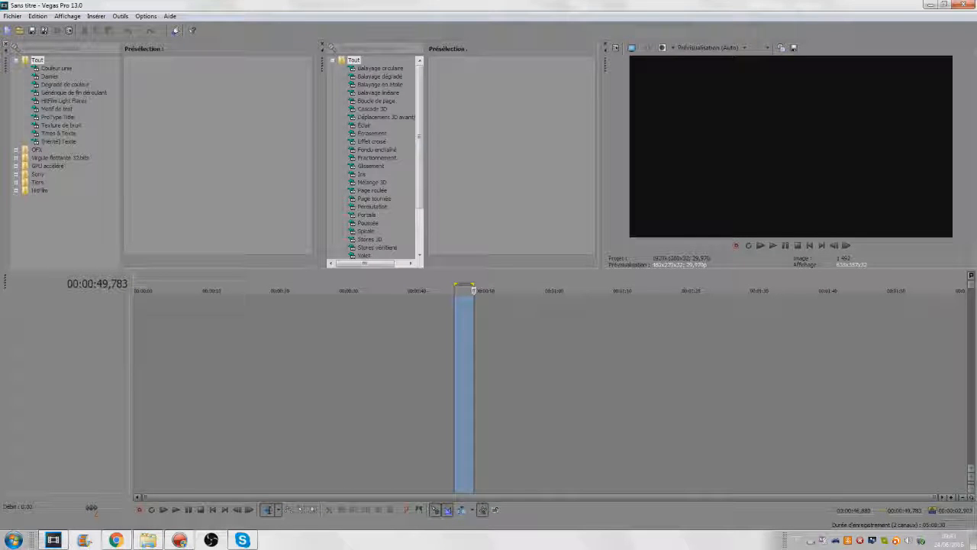
left_click(809, 245)
left_click(810, 245)
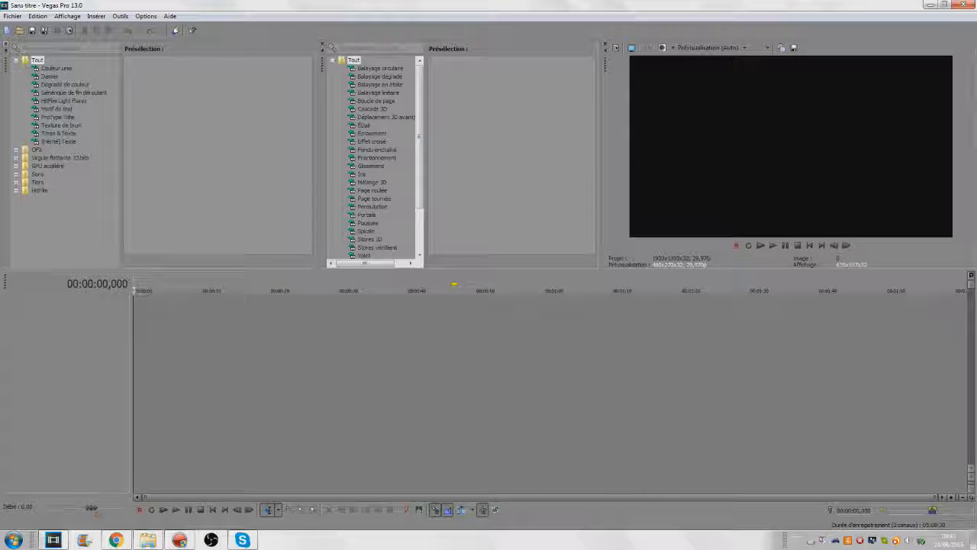
- Add the Farming Simulator 2013 Intro video from the fs folder at the start of the timeline and preview it
left_click(148, 540)
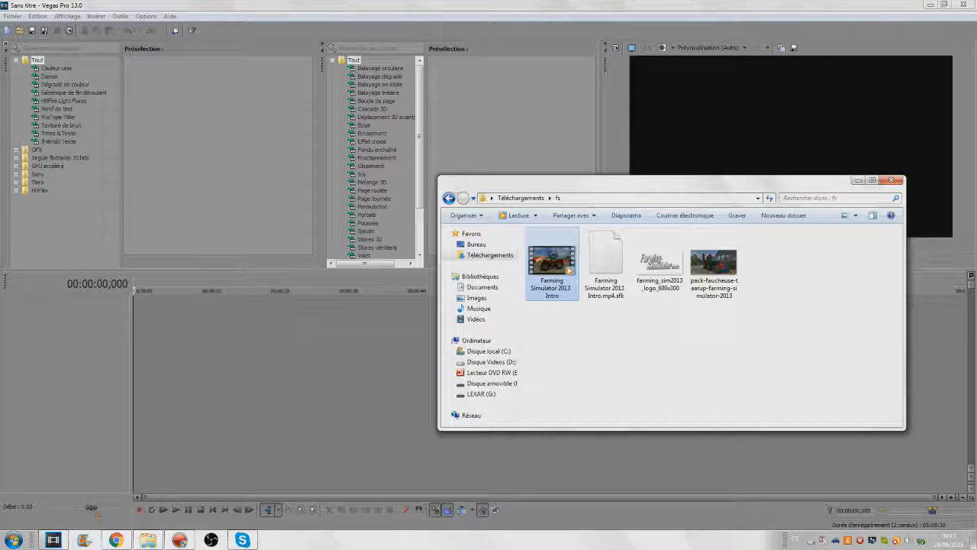
left_click_drag(551, 264, 135, 329)
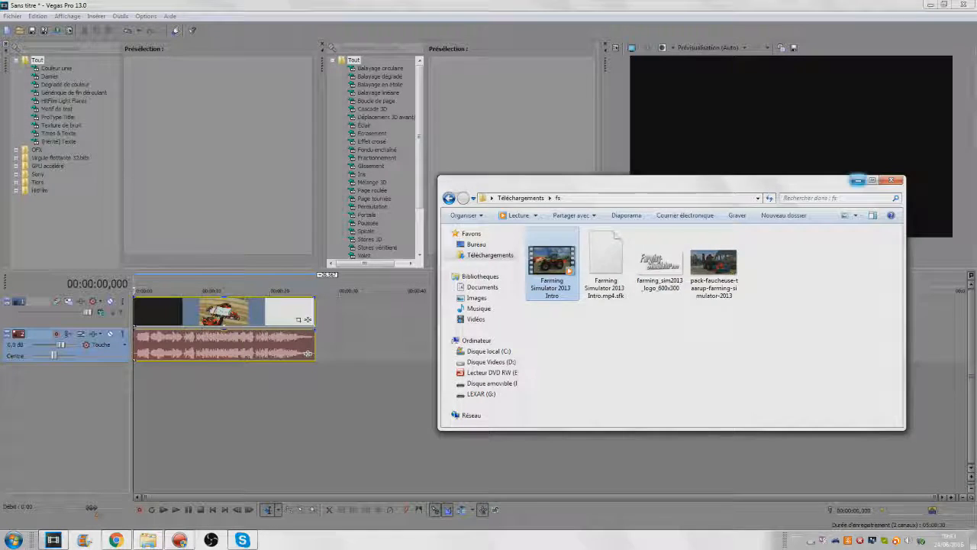
left_click(859, 181)
left_click(221, 345)
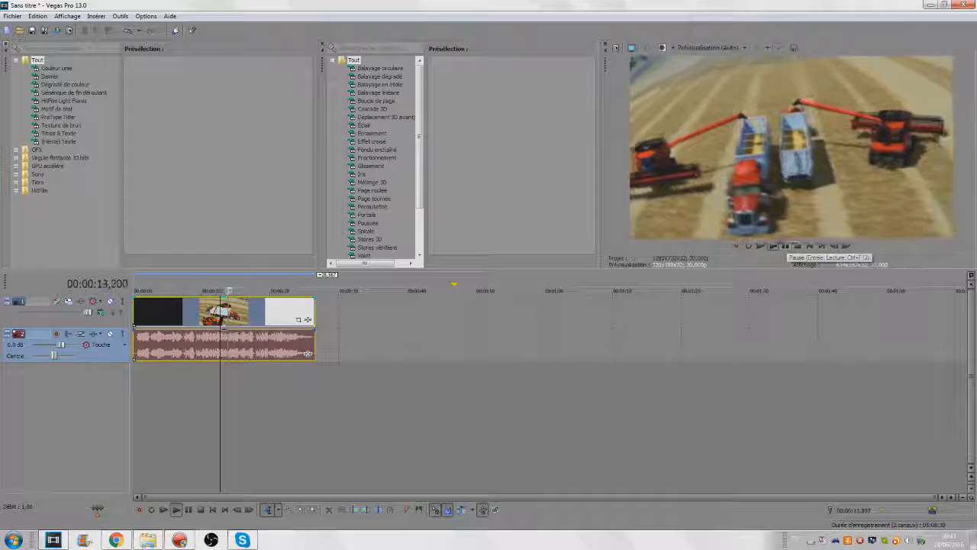
left_click(810, 245)
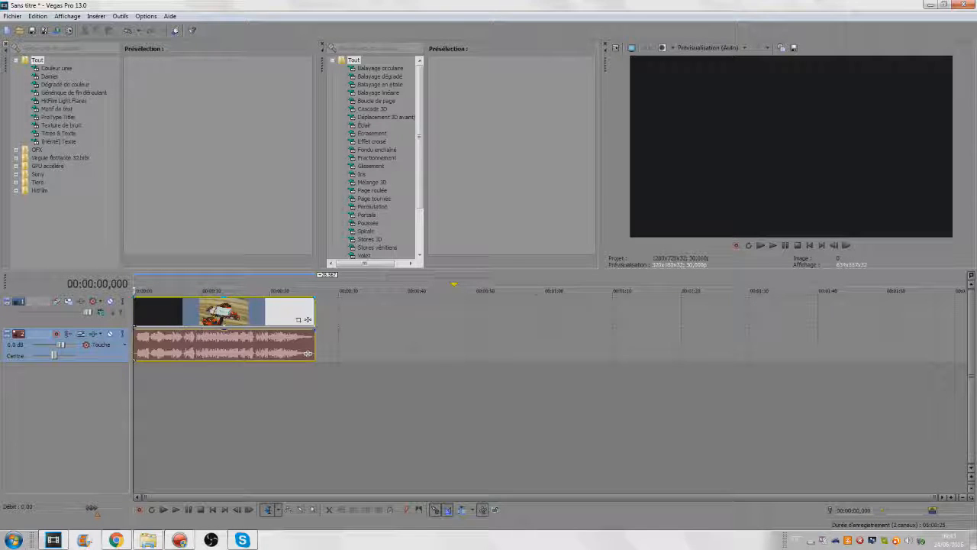
- Try splitting the video and its audio at 00:00:02,467 twice, undoing the split each time
left_click(150, 344)
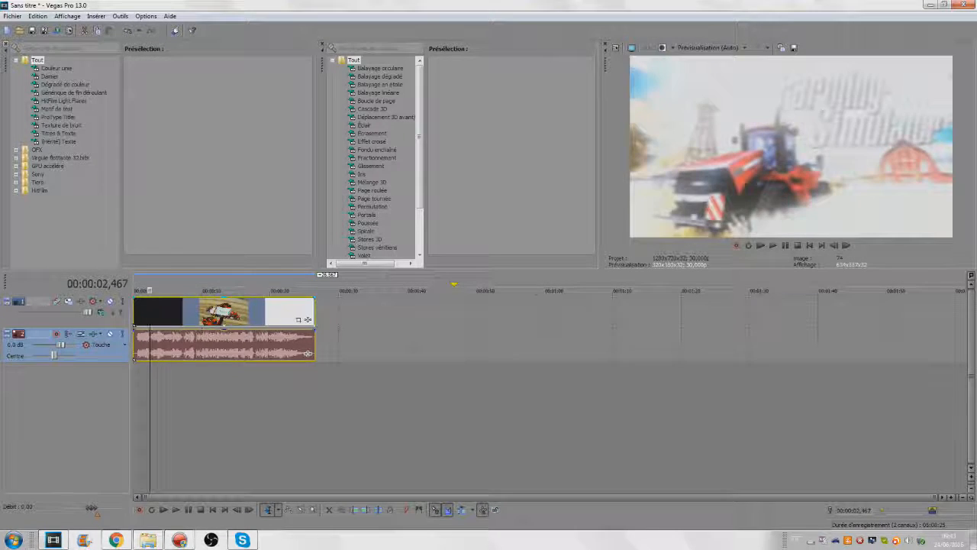
key("s")
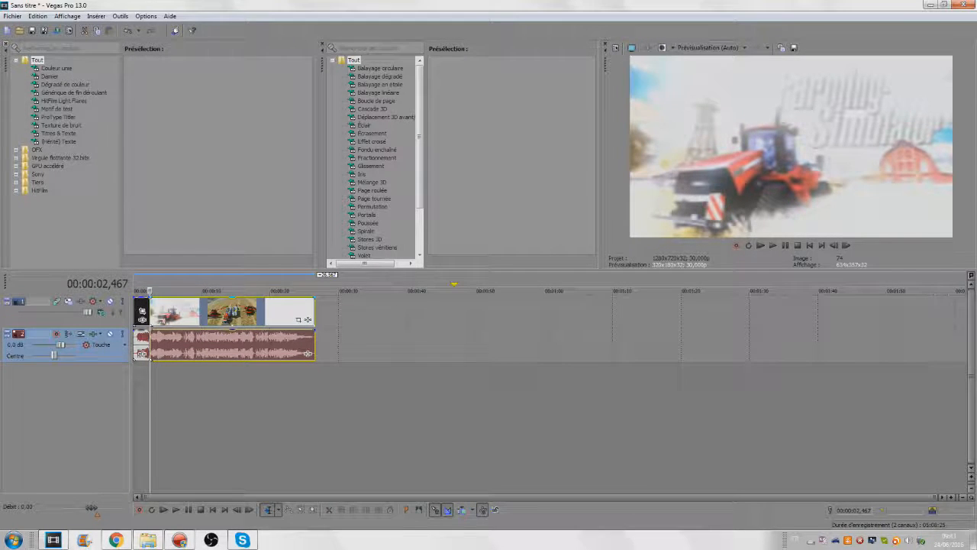
key("ctrl+z")
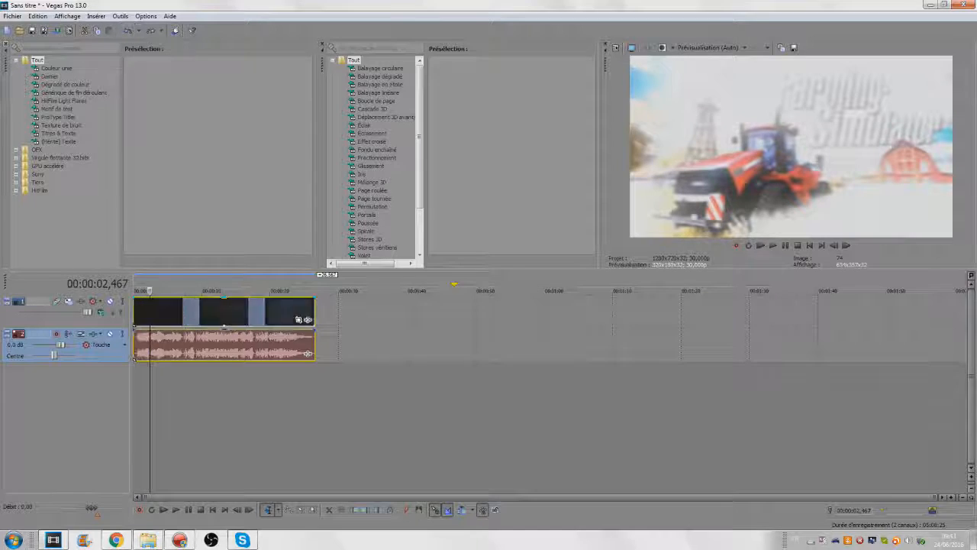
scroll(507, 328, "up", 3)
right_click(227, 340)
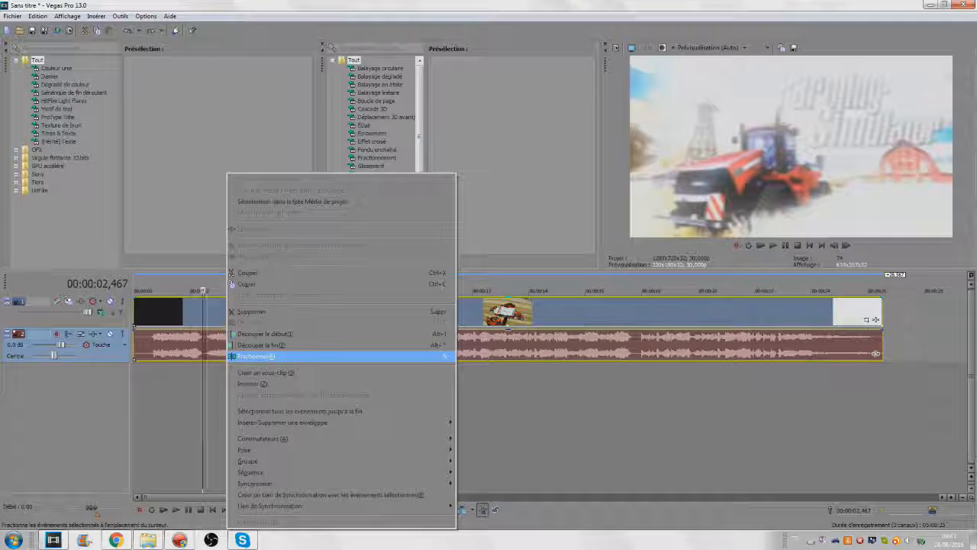
left_click(257, 357)
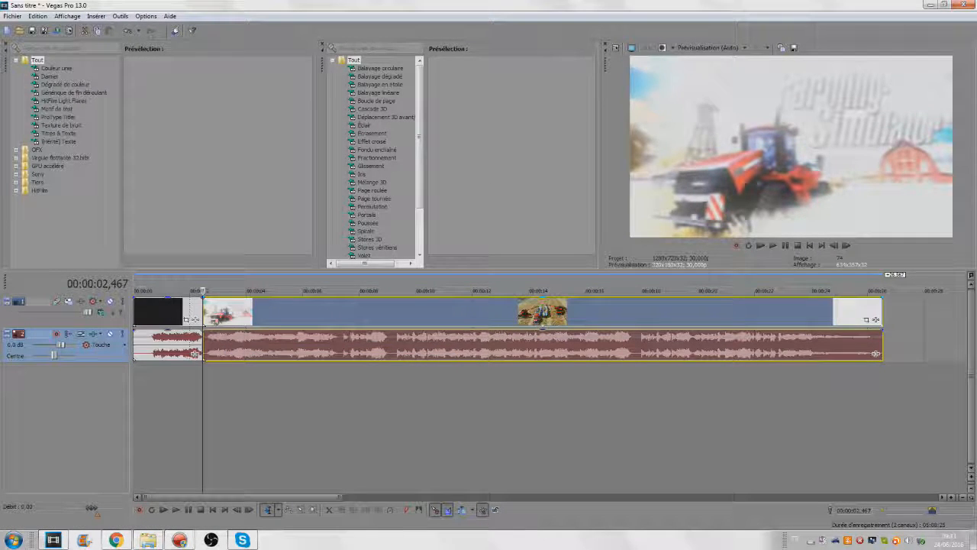
key("ctrl+z")
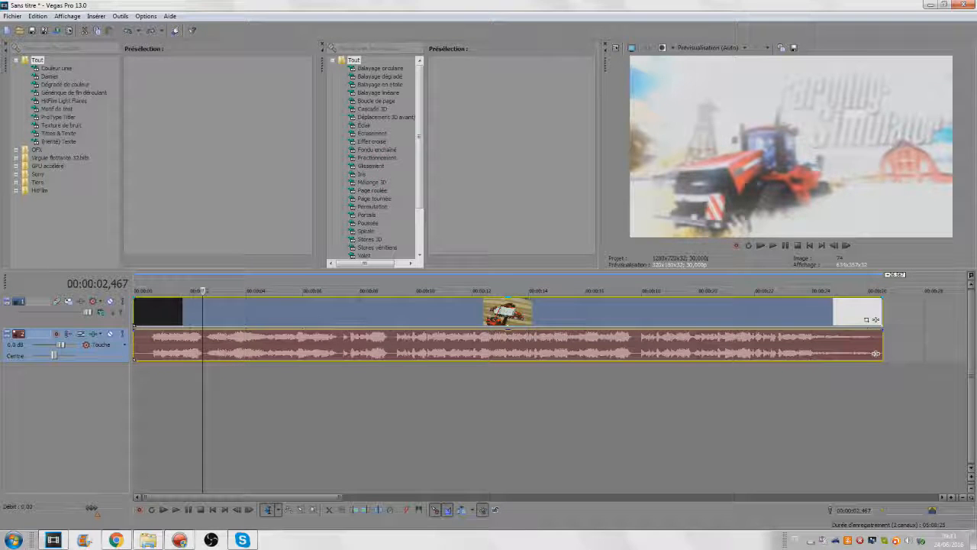
- Split the video and its audio at 00:00:02,533, just after the Farming Simulator title image
left_click(209, 312)
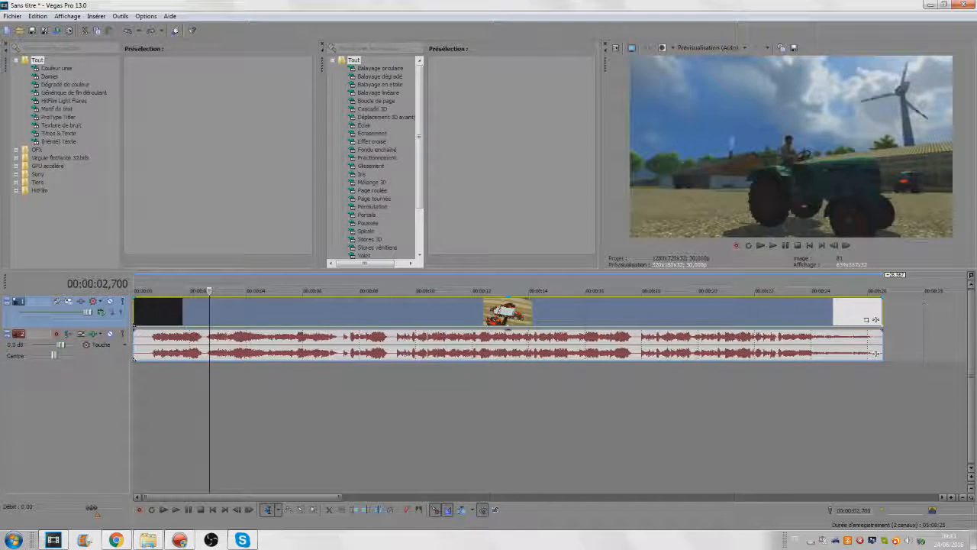
left_click(204, 312)
key("s")
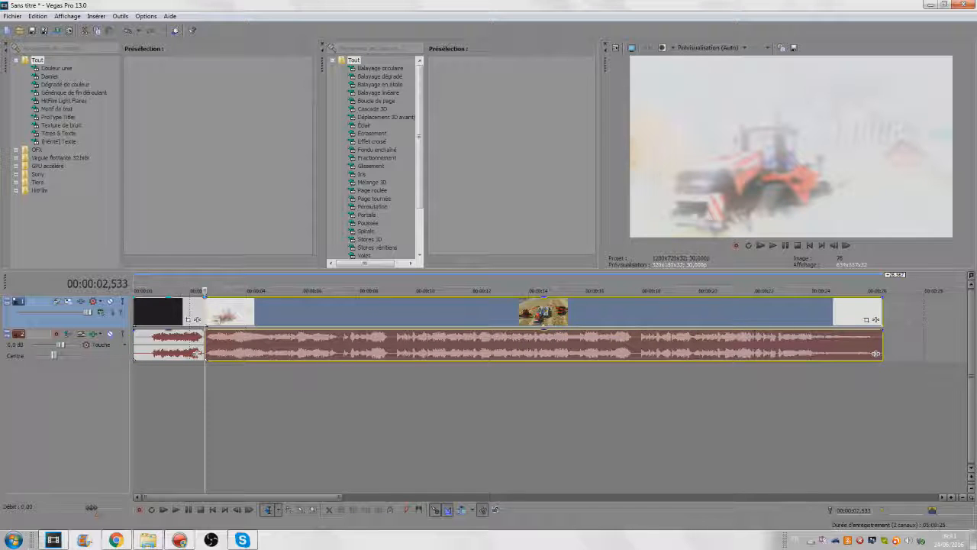
- Try deleting the short opening segment before the split, and undo the deletion
left_click(188, 291)
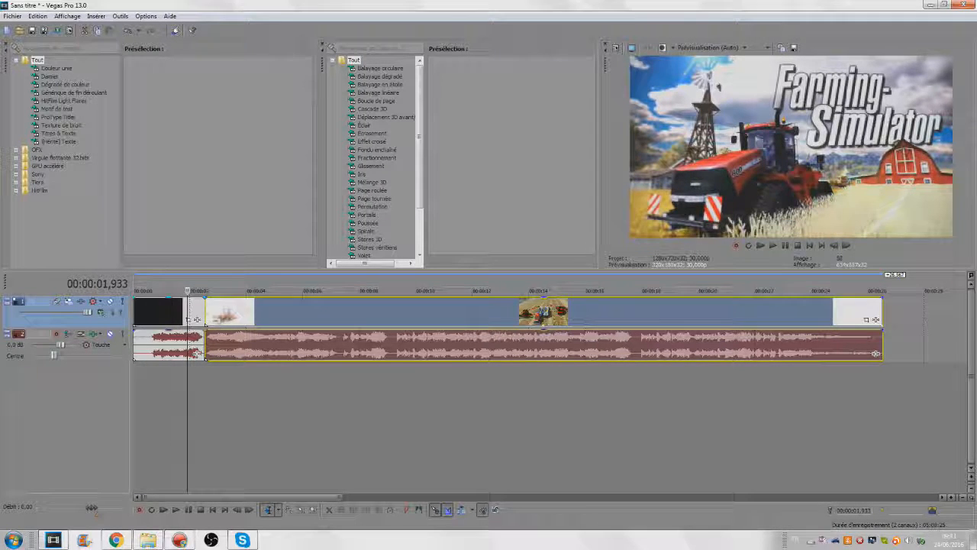
right_click(196, 319)
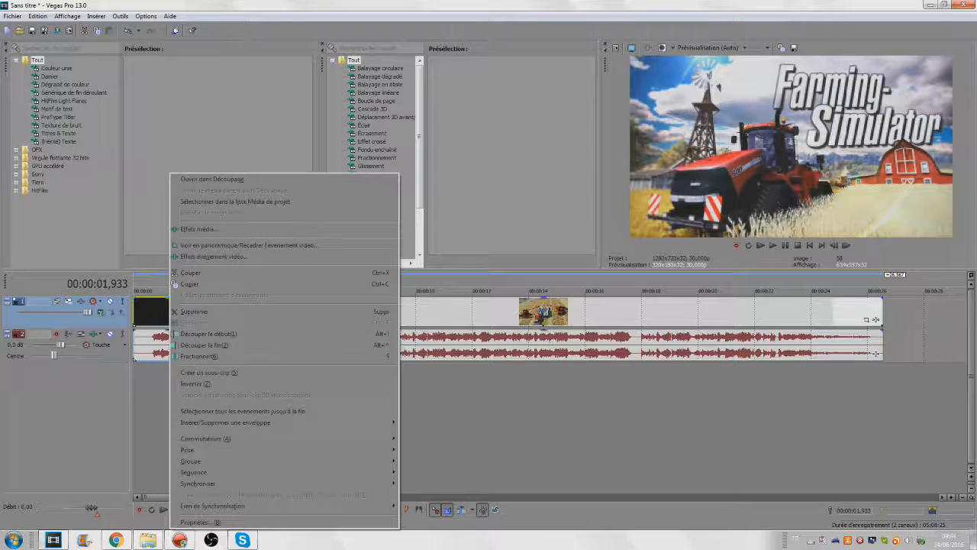
left_click(159, 412)
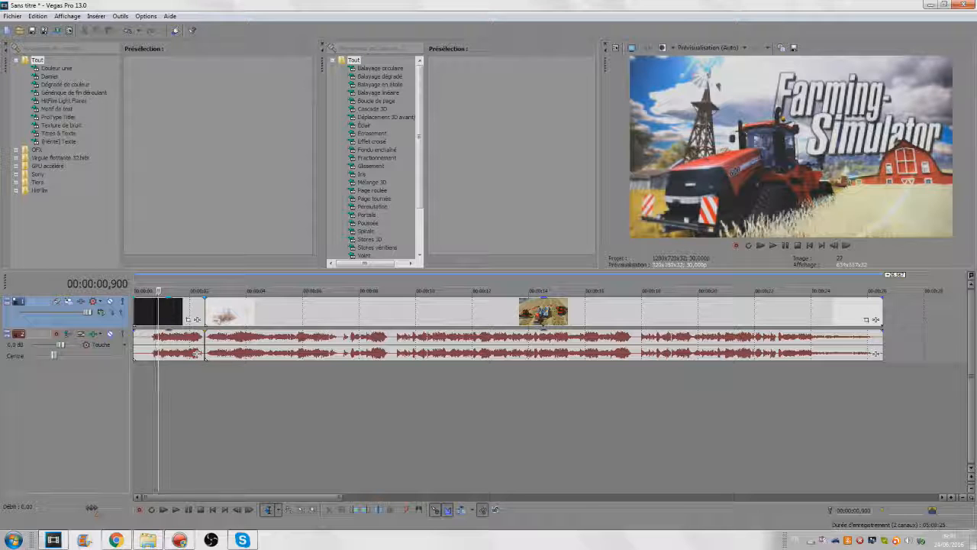
left_click(174, 412)
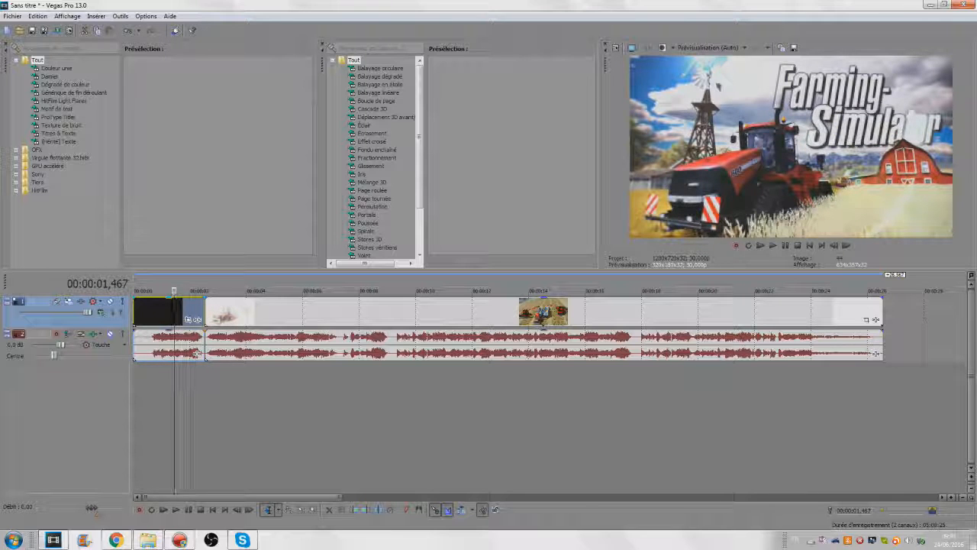
right_click(157, 340)
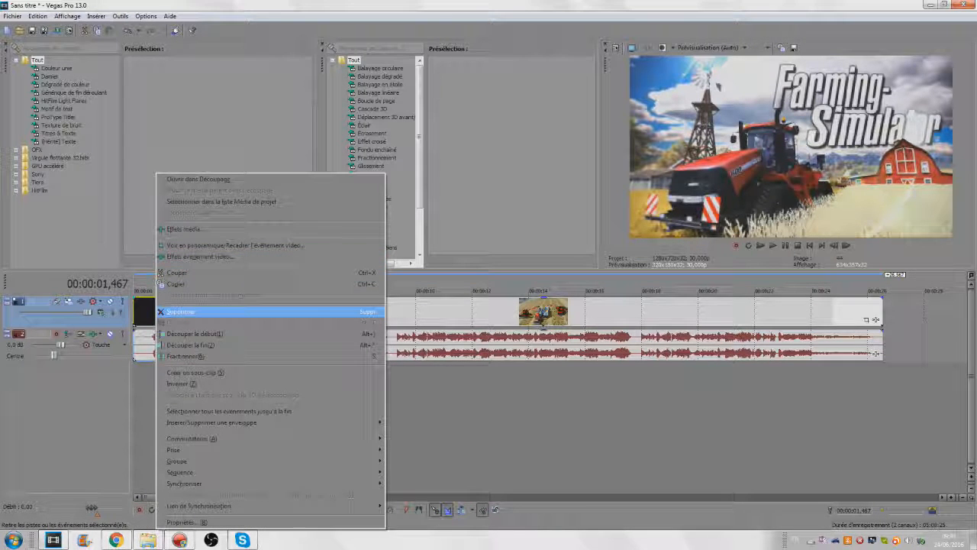
key("Return")
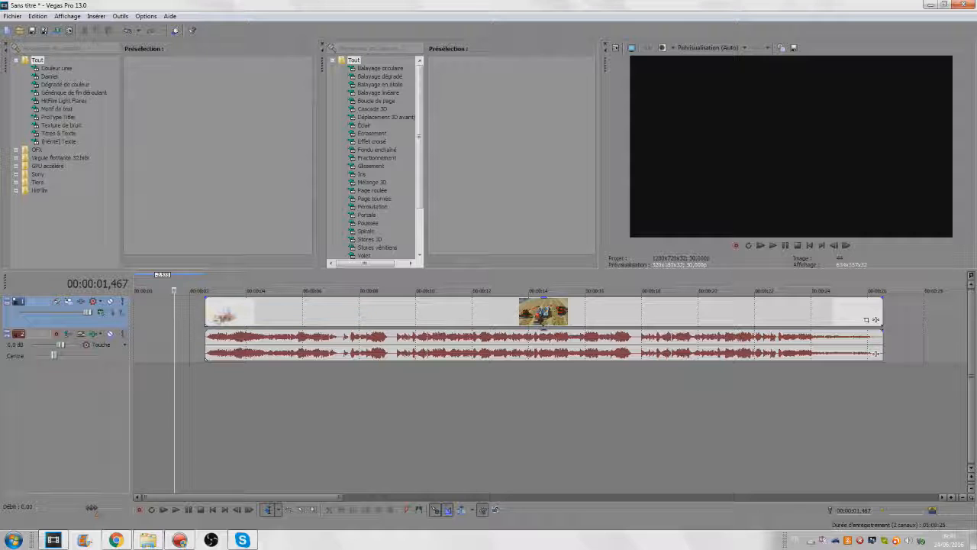
key("ctrl+z")
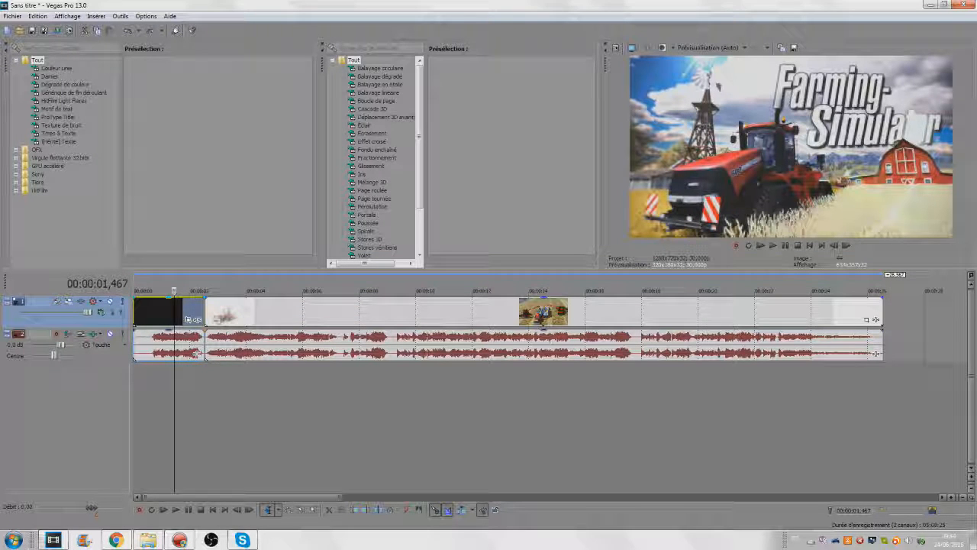
- Delete the short opening segment before the split
left_click(181, 311)
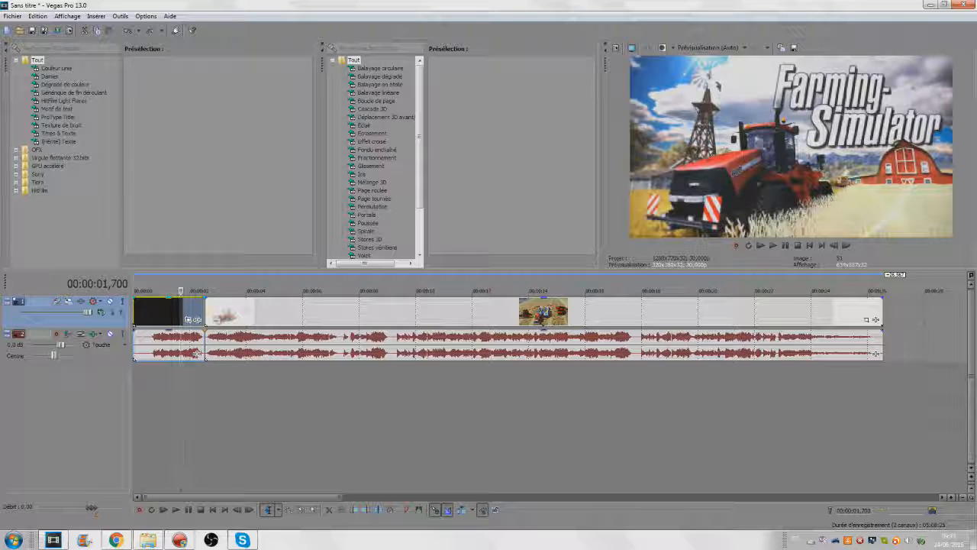
key("Delete")
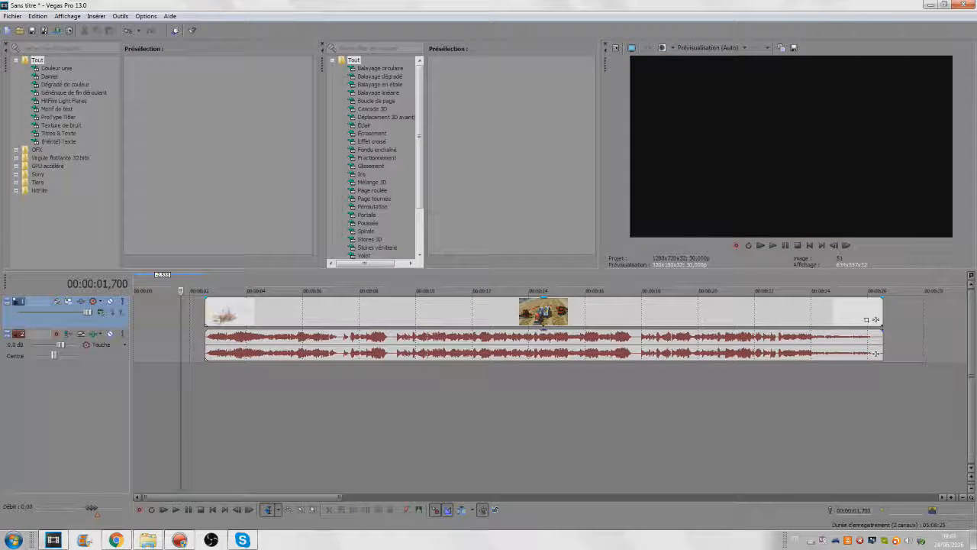
- Split the remaining clip at 00:00:17,833 and delete the segment after the cut
left_click(638, 377)
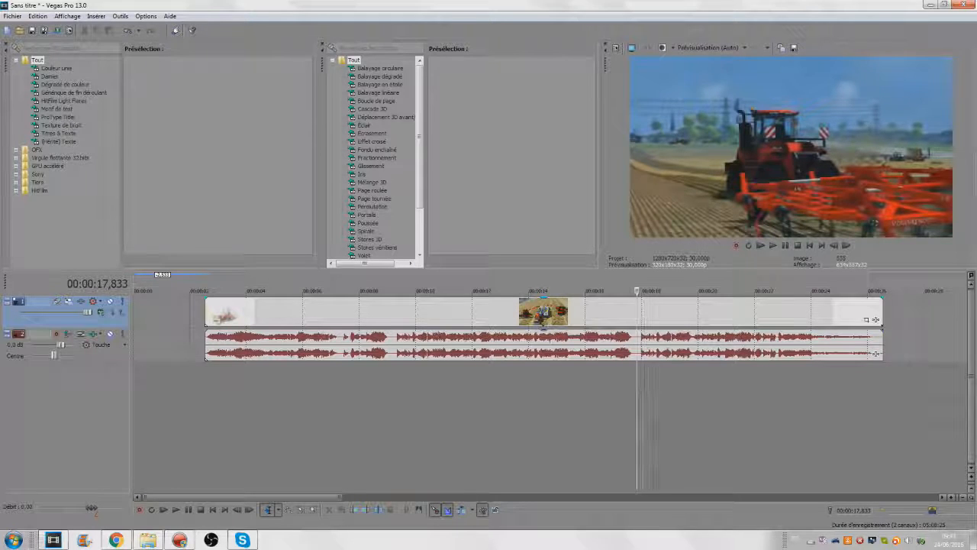
left_click(670, 312)
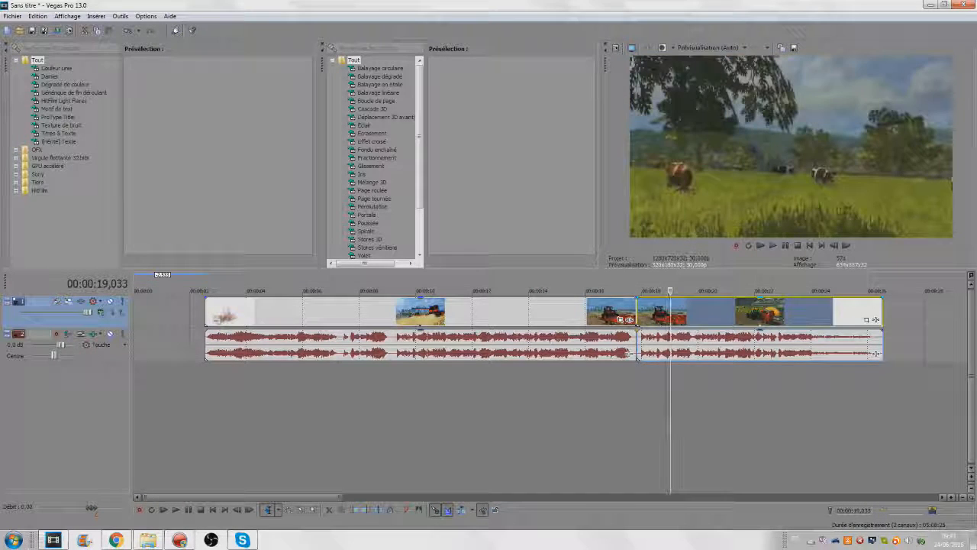
key("Delete")
- Move the remaining clip with its audio to the very start of the timeline
key("Home")
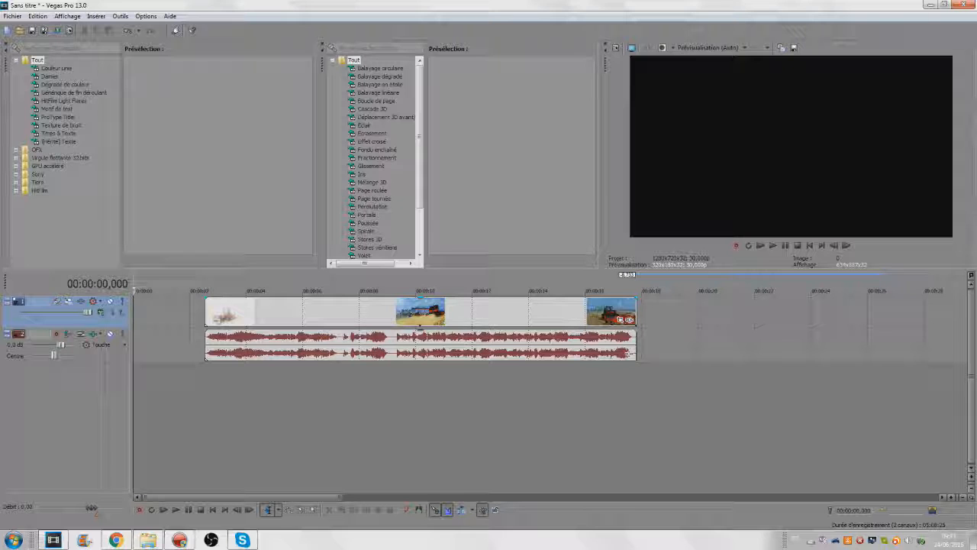
left_click_drag(344, 313, 273, 313)
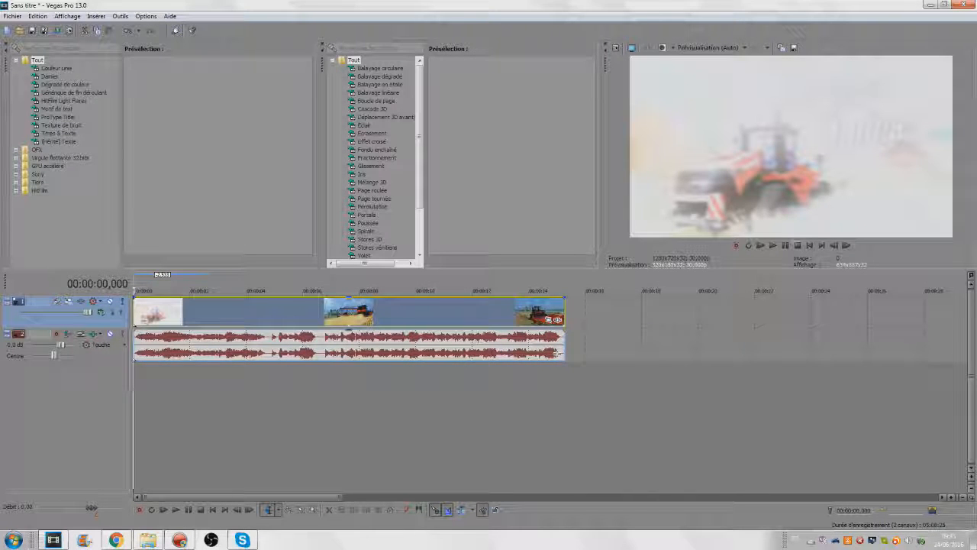
scroll(348, 328, "down", 5)
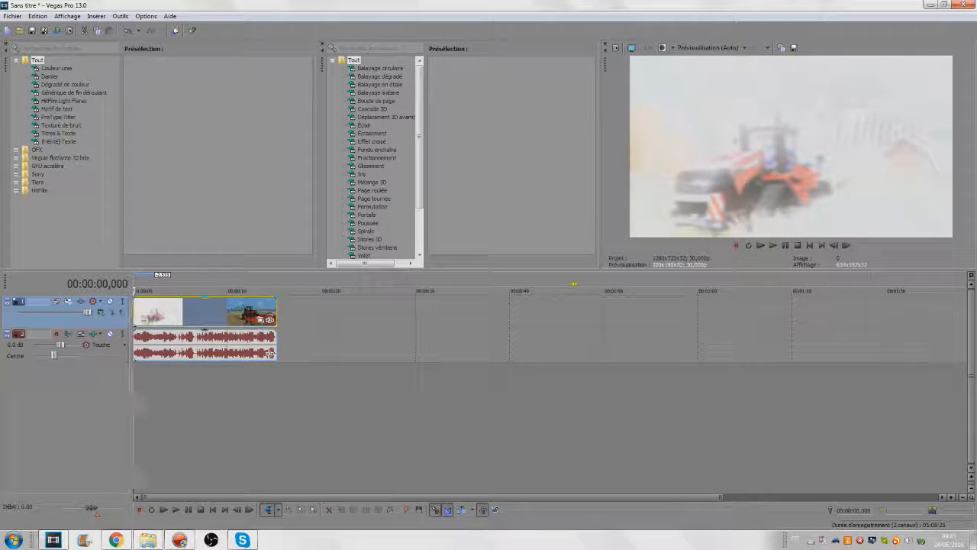
scroll(347, 328, "up", 2)
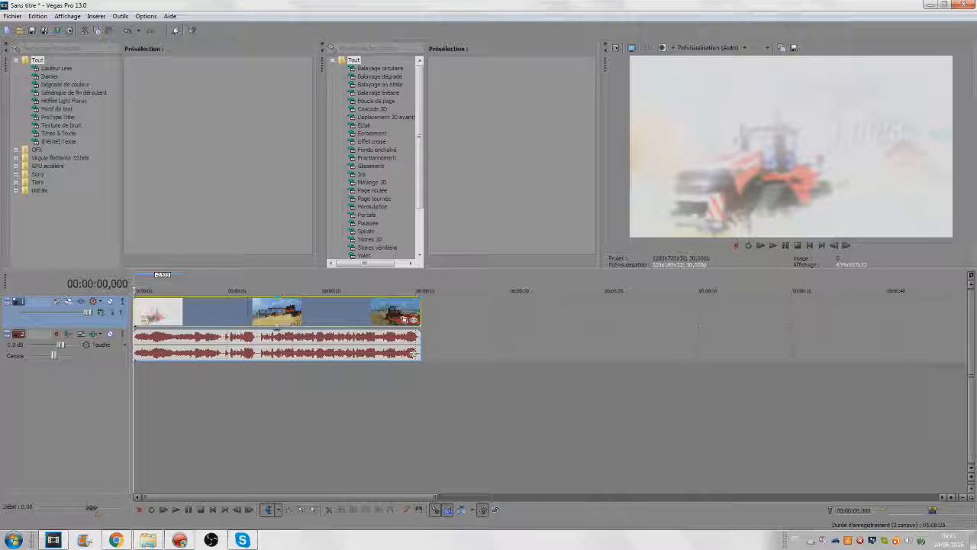
key("alt+f")
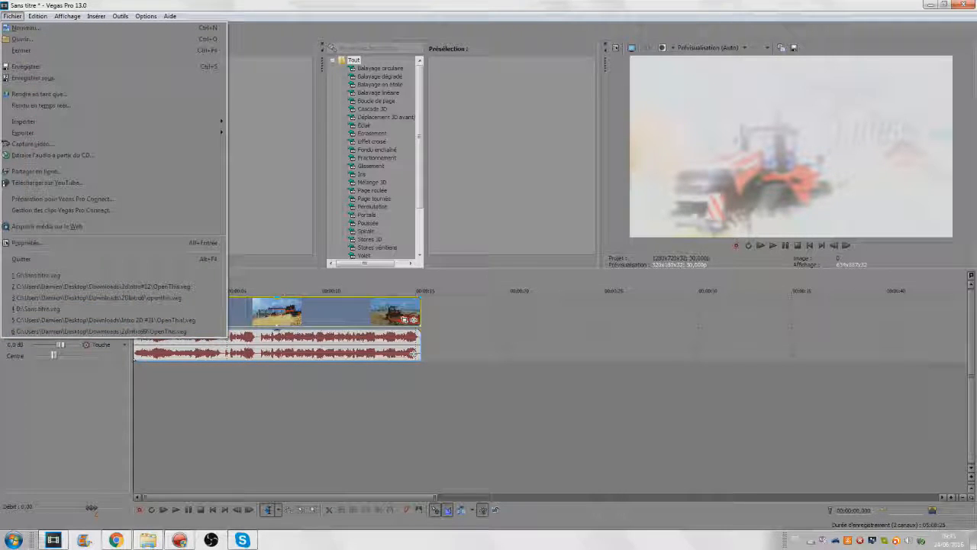
left_click(39, 94)
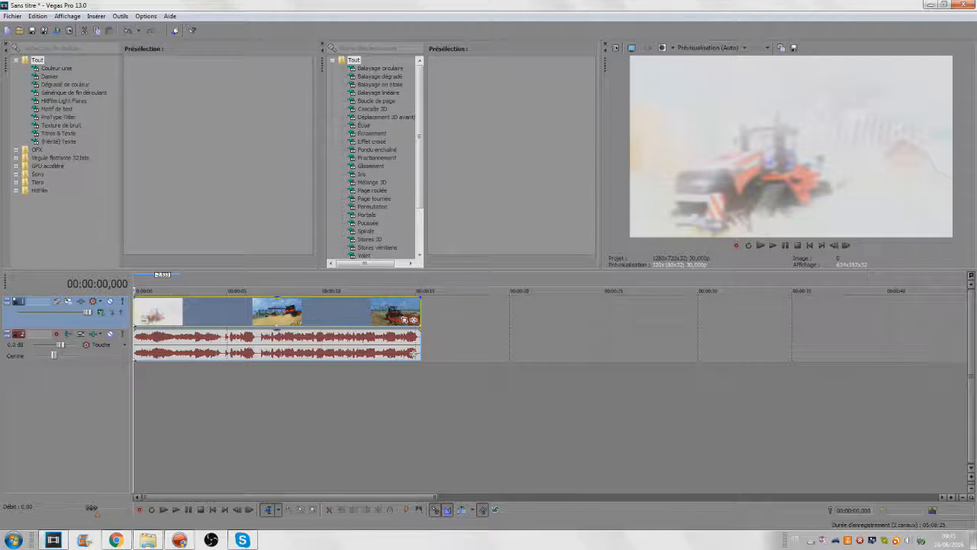
key("alt+f")
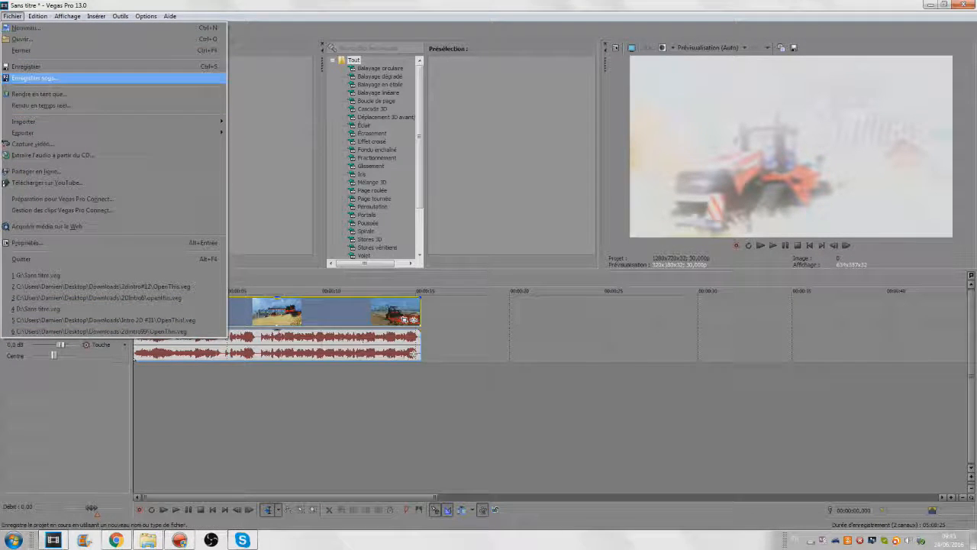
key("Escape")
key("alt+f")
key("Escape")
key("alt+f")
key("Down")
key("Down")
key("Down")
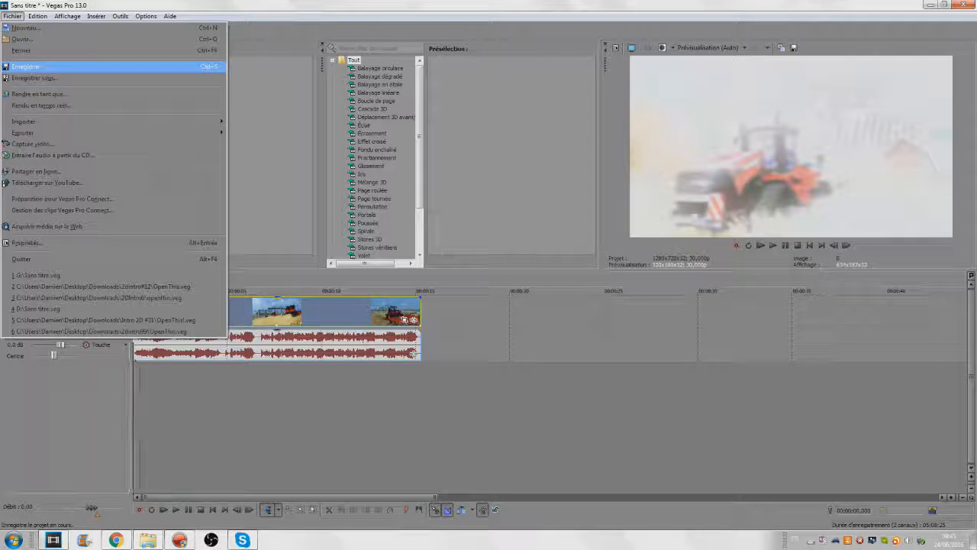
key("Down")
key("Down")
key("Down")
key("Down")
key("Down")
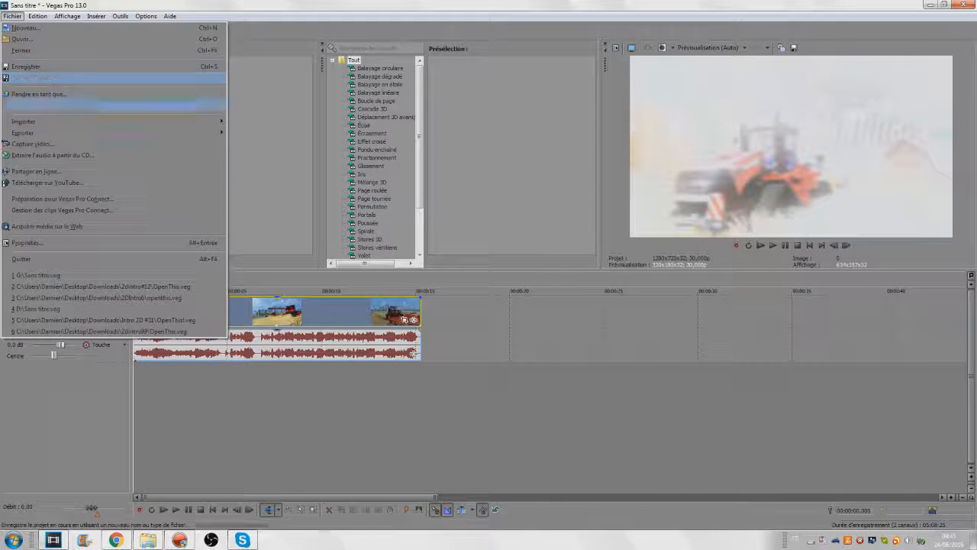
- Examine the formats offered for exporting the project
mouse_move(114, 133)
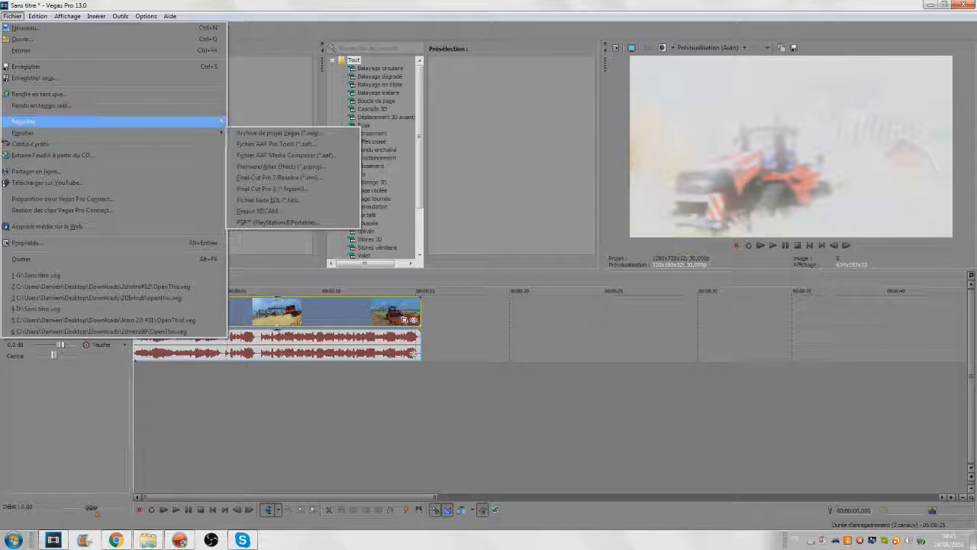
key("Up")
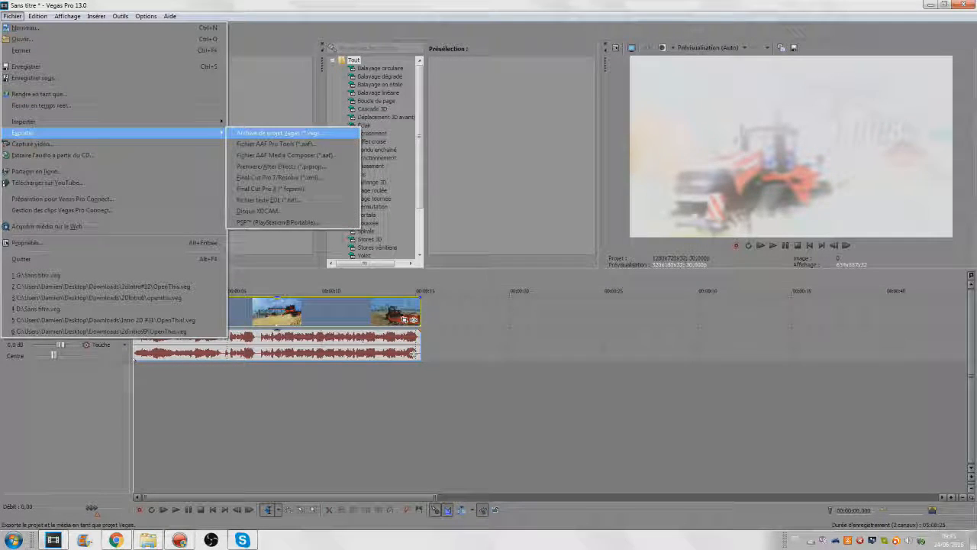
key("Down")
key("Down")
key("Down")
key("Down")
key("Down")
key("Down")
key("Down")
key("Down")
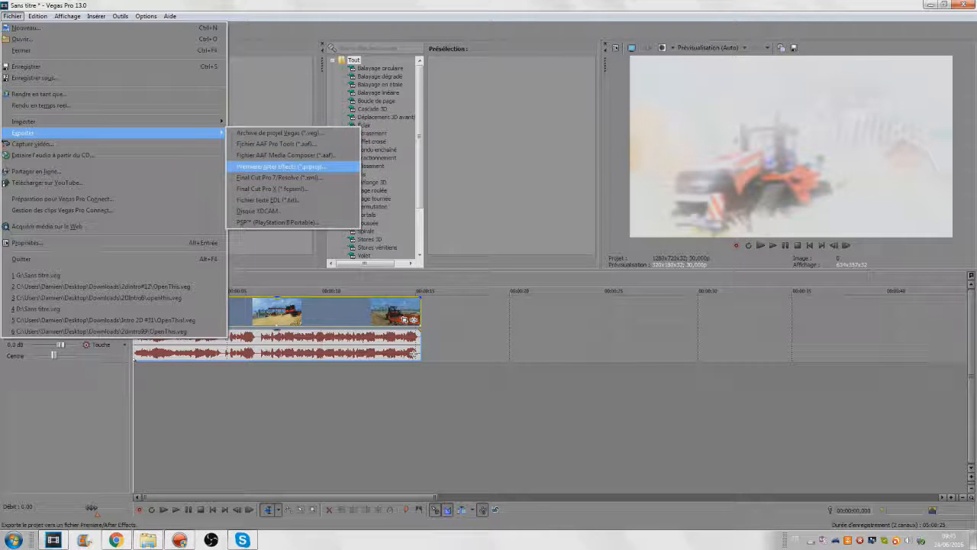
key("Up")
key("Up")
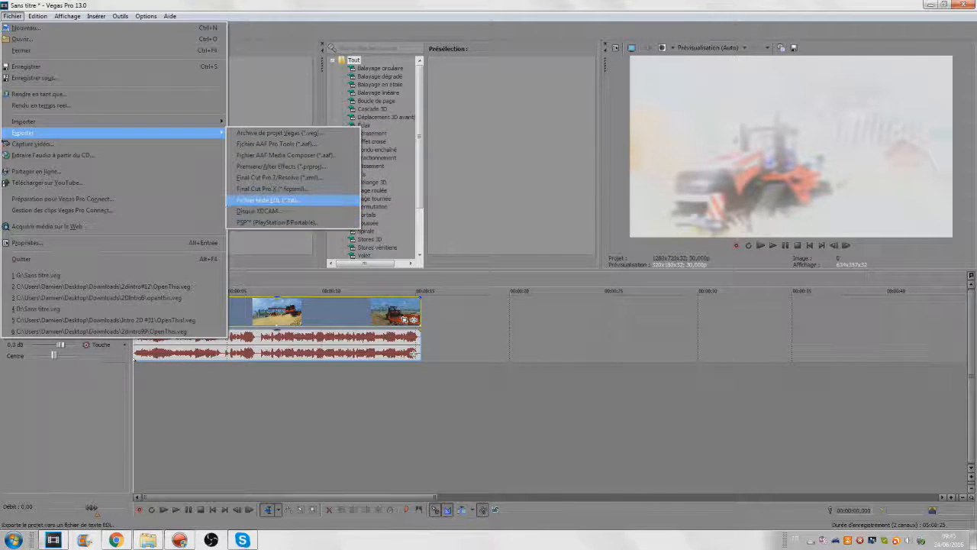
- Open the Render As settings for the project and look over the favourite output templates, including the Windows Media Video ones
key("Down")
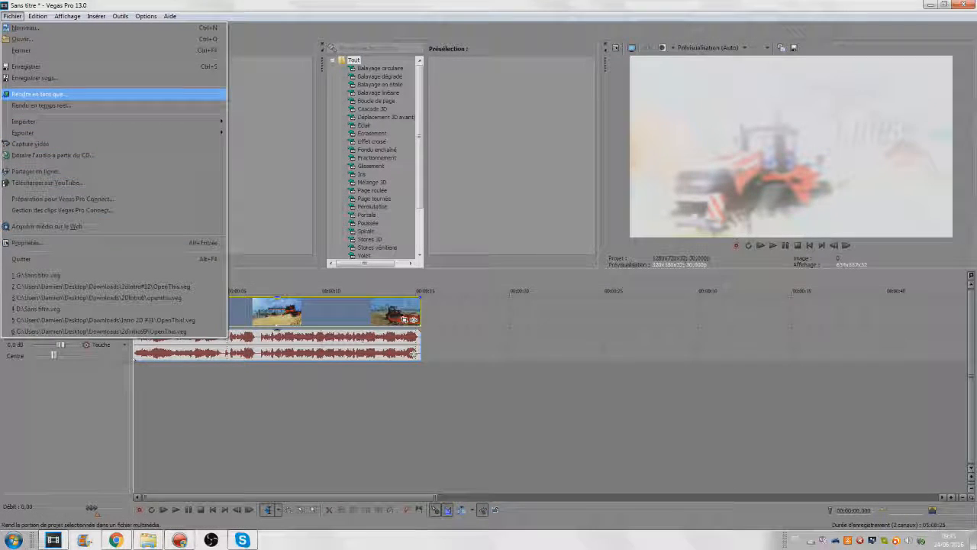
left_click(38, 94)
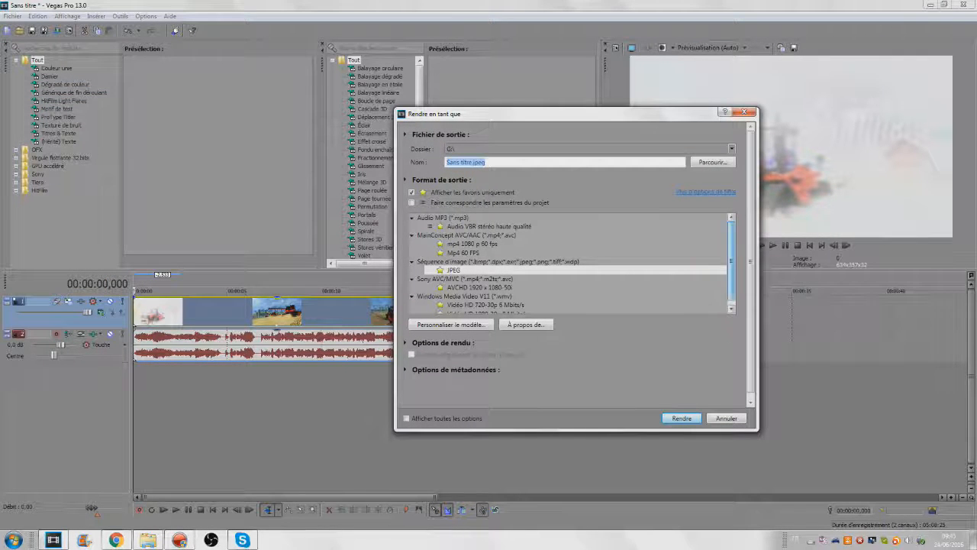
scroll(573, 263, "down", 1)
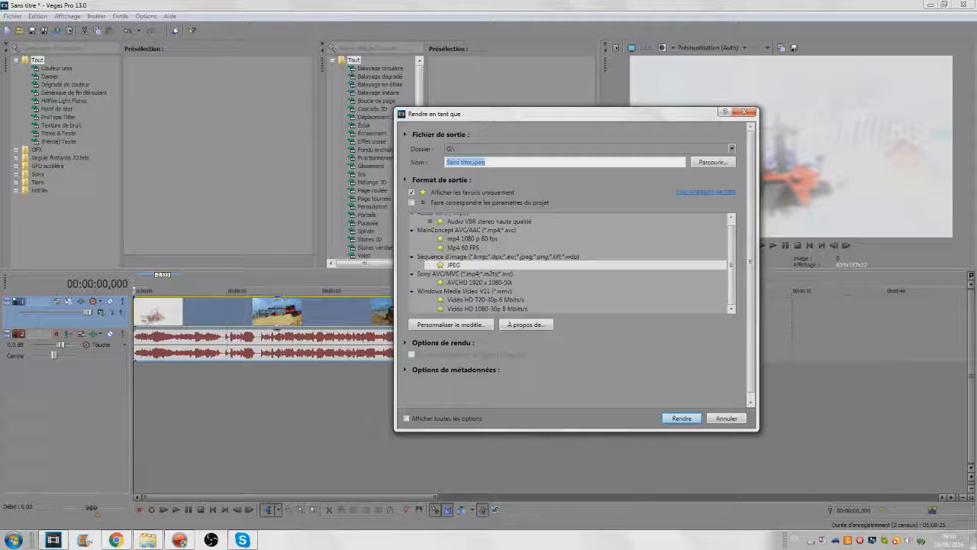
left_click(412, 292)
left_click(412, 296)
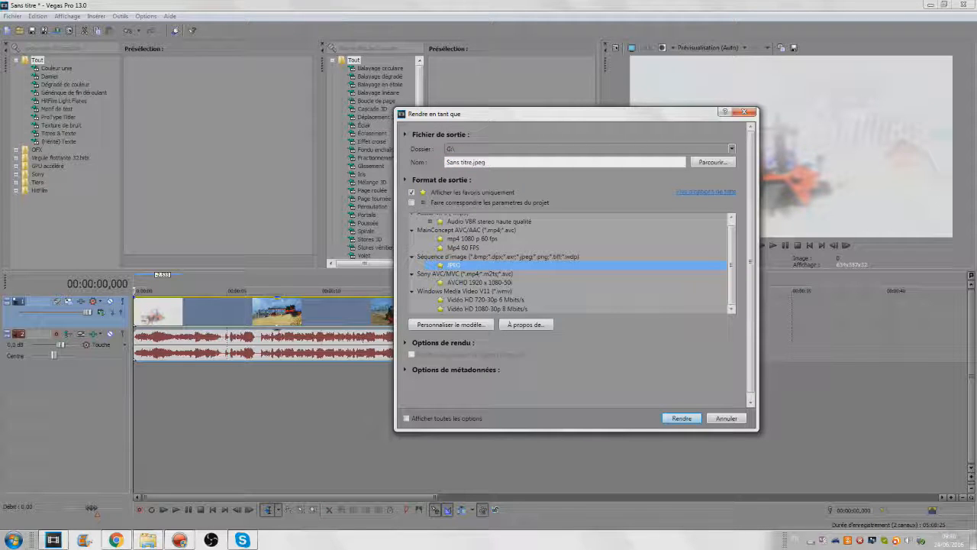
- Switch to File Explorer to check the Farming Simulator 2013 Intro source video, and return to the render settings
left_click(148, 539)
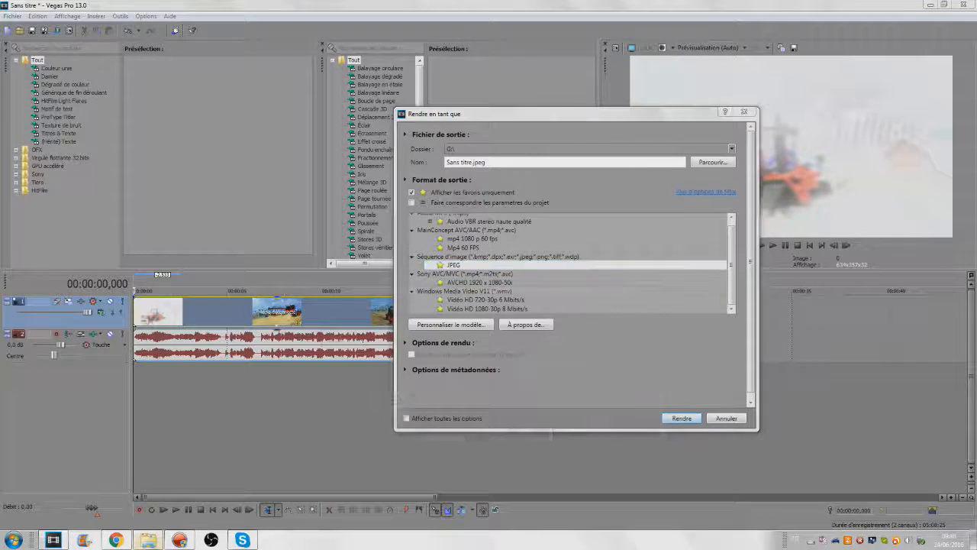
left_click_drag(551, 262, 553, 267)
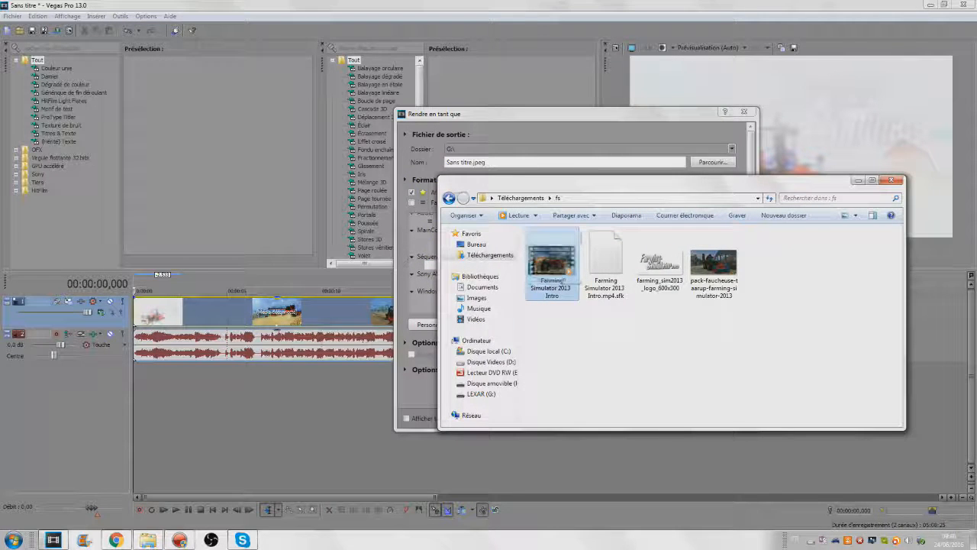
left_click(858, 181)
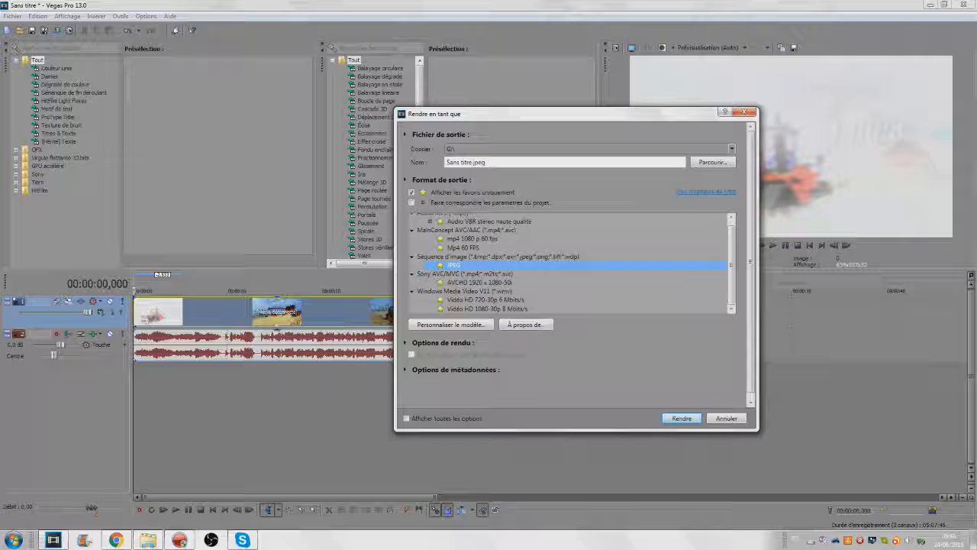
- Choose the Windows Media Video template HD 720-30p 6 Mbits/s and confirm the G: drive as the output folder
left_click(485, 300)
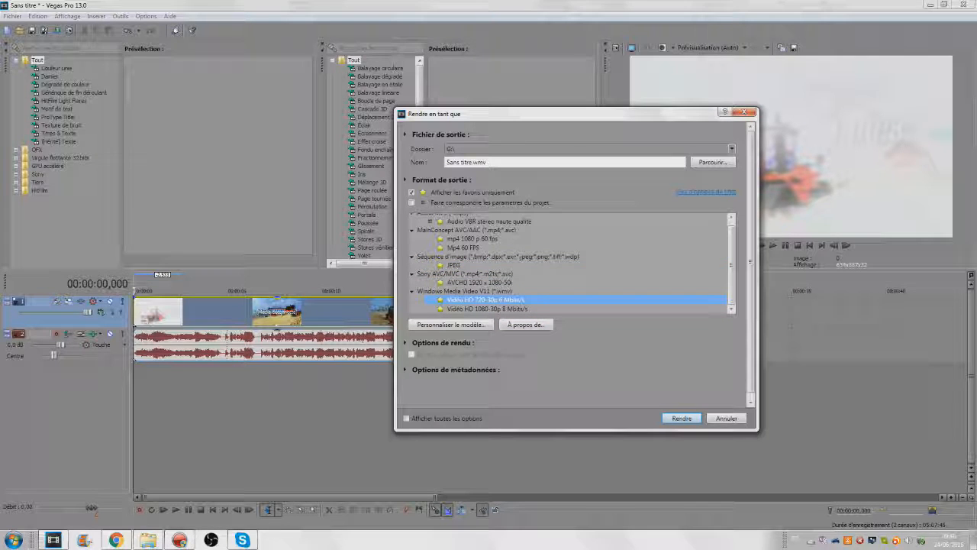
left_click(731, 149)
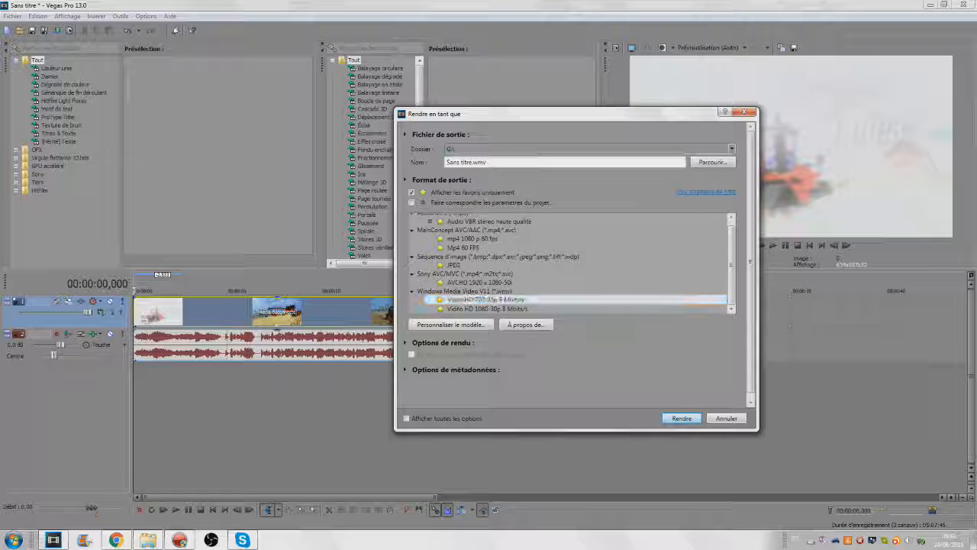
left_click(731, 149)
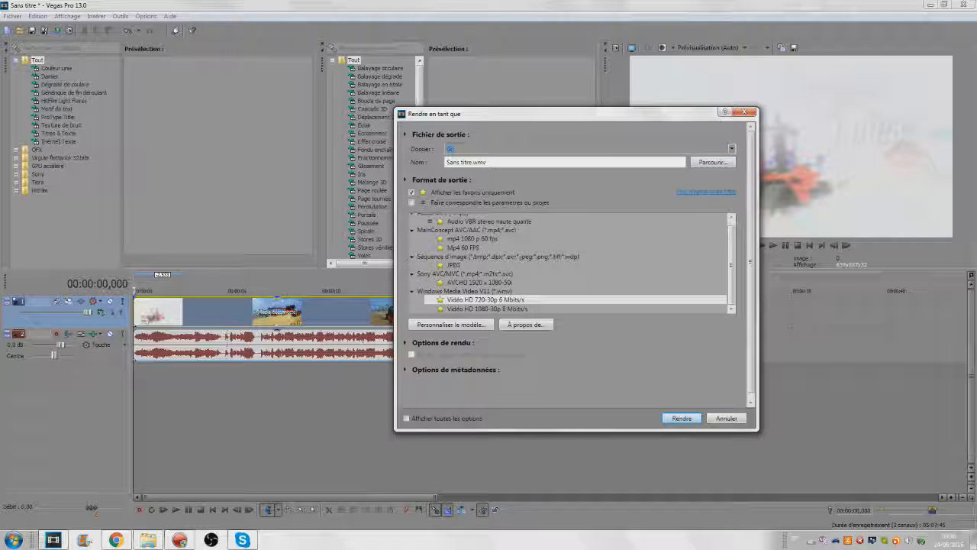
left_click(712, 162)
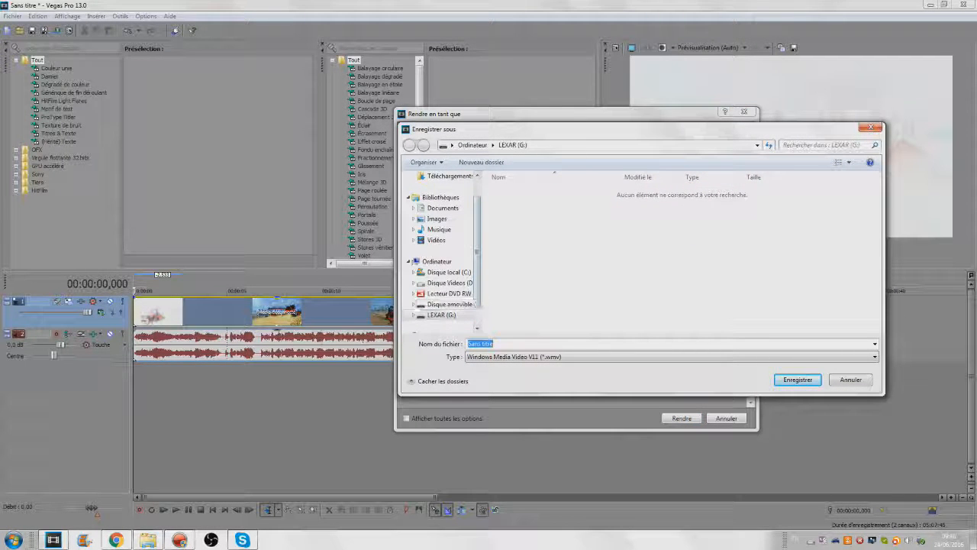
key("Return")
- Name the output file "test youtube" and render the project with the HD 720-30p 6 Mbits/s template
mouse_move(488, 162)
left_mouse_down()
mouse_move(446, 162)
mouse_move(486, 162)
left_mouse_up()
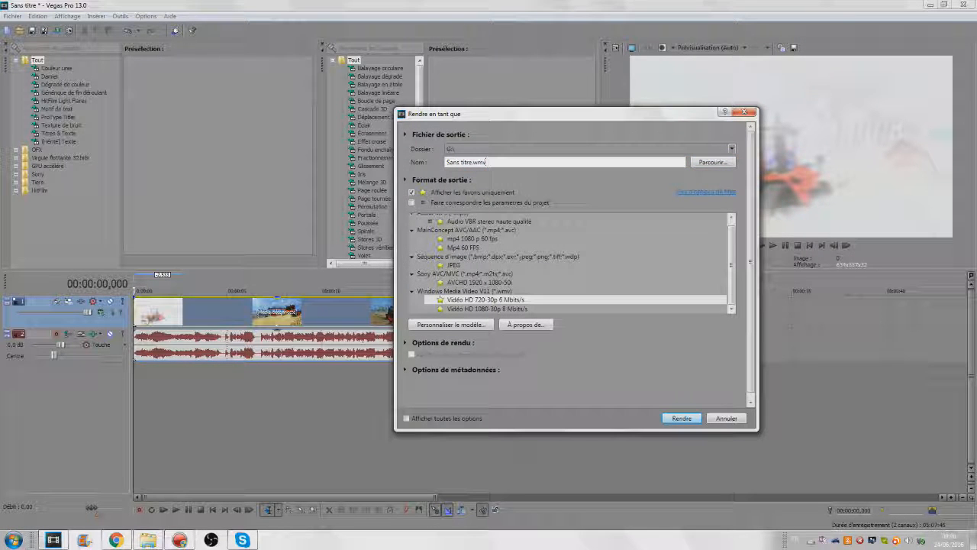
key("BackSpace")
key("BackSpace")
key("BackSpace")
key("BackSpace")
key("BackSpace")
key("BackSpace")
key("BackSpace")
key("BackSpace")
key("BackSpace")
key("BackSpace")
key("BackSpace")
key("BackSpace")
key("BackSpace")
key("BackSpace")
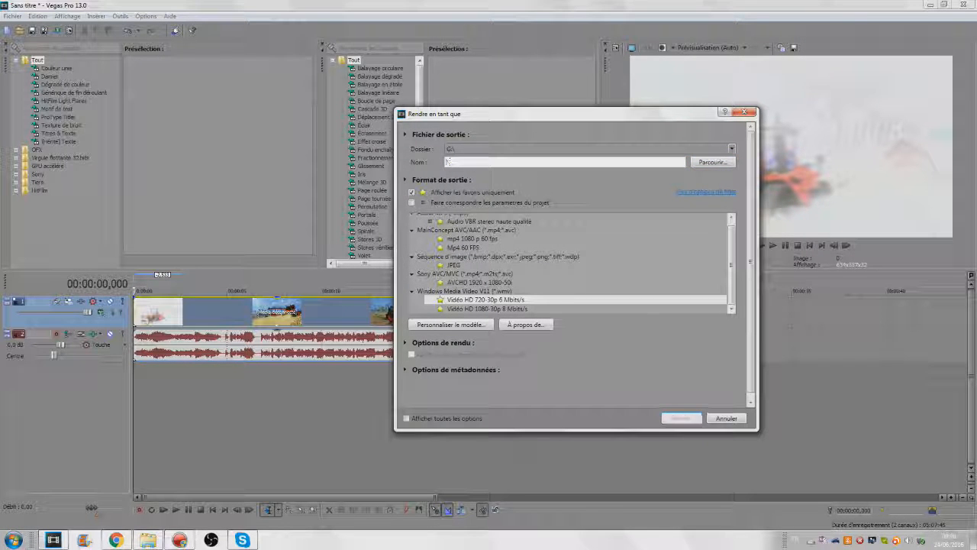
type("t")
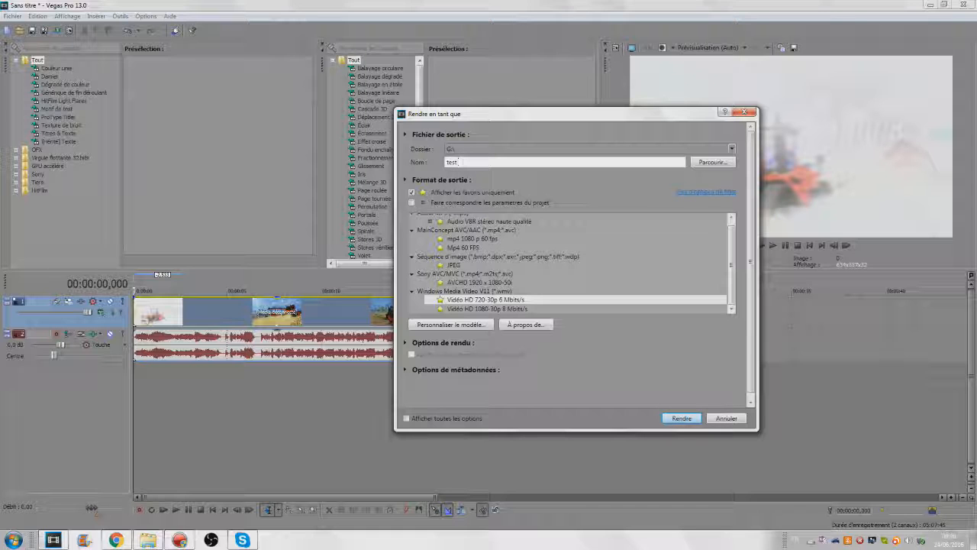
type("ist youtube")
left_click(489, 300)
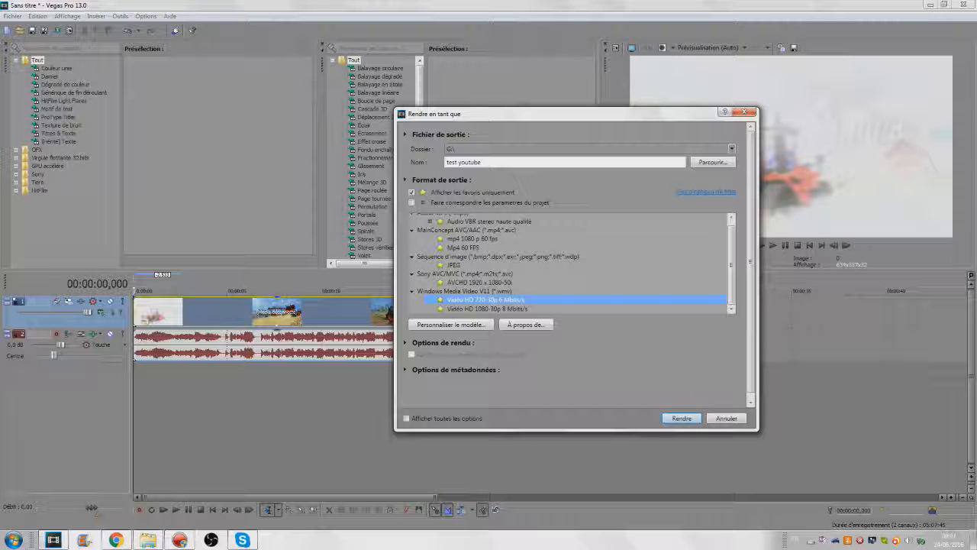
key("Return")
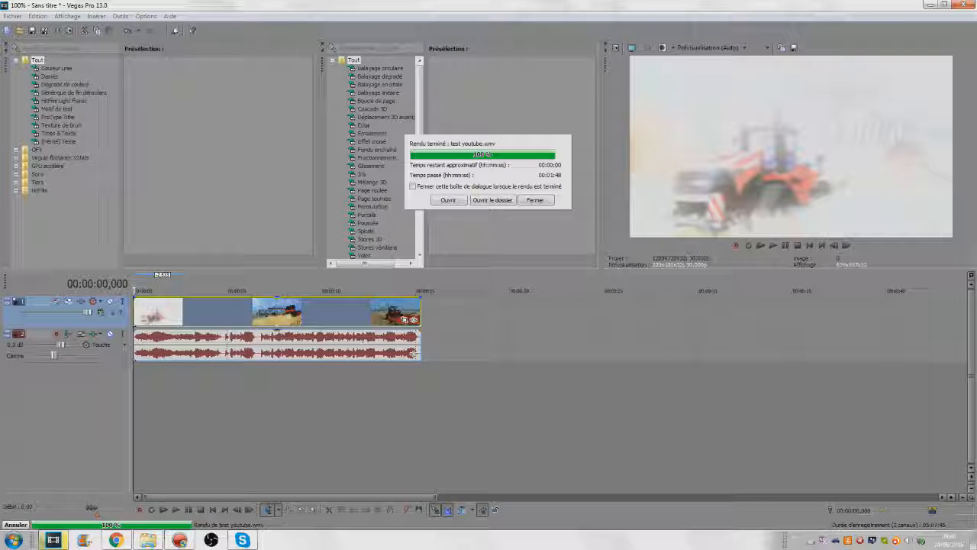
- Dismiss the finished render dialog and quit the editor without saving the project changes
left_click(534, 199)
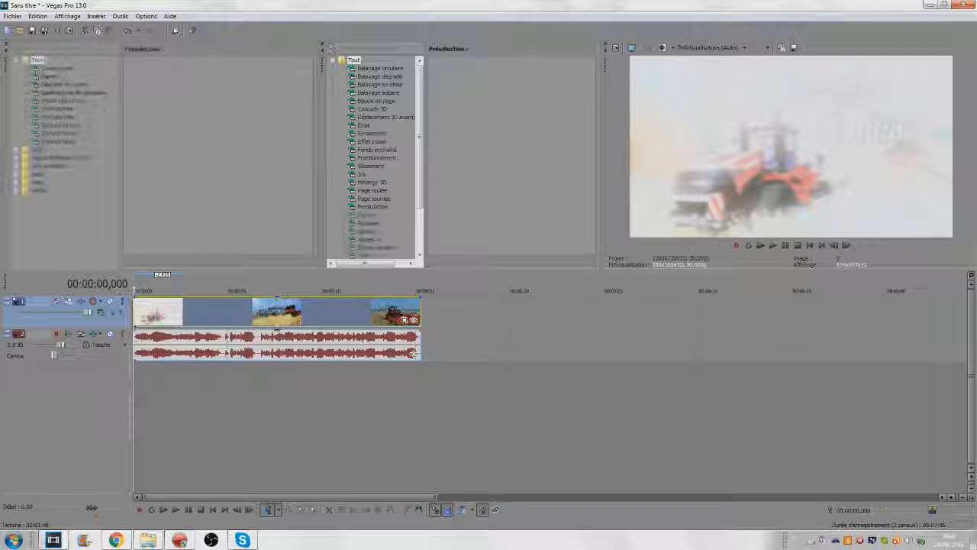
left_click(944, 4)
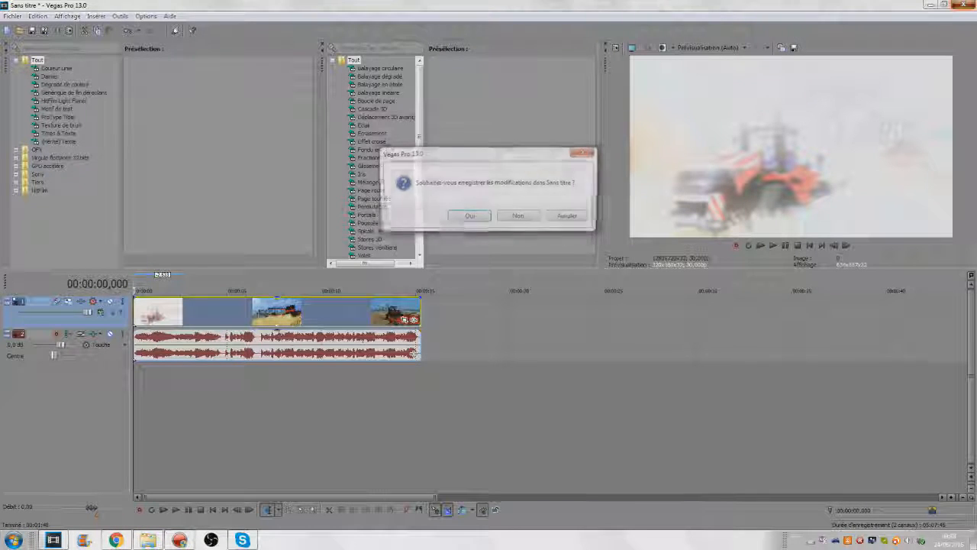
left_click(519, 216)
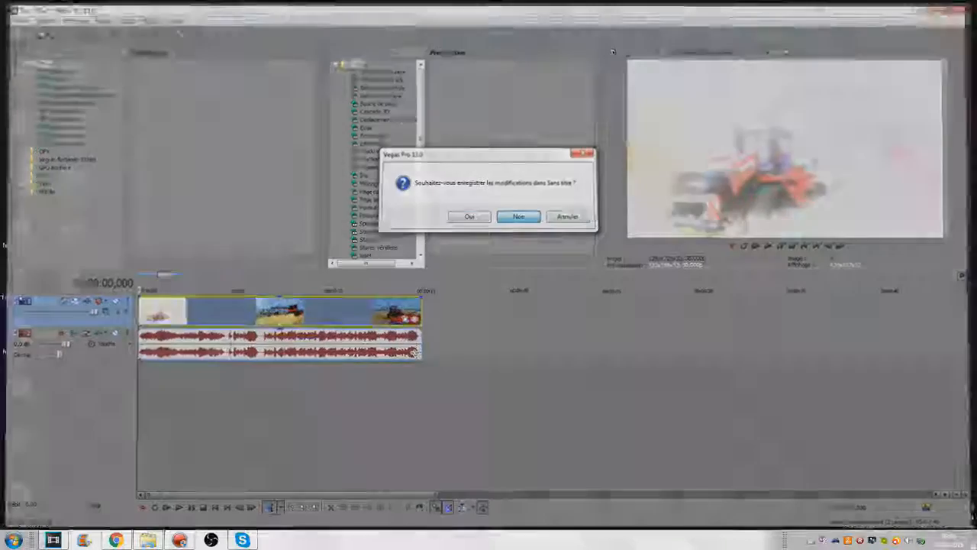
- Switch to File Explorer, play the rendered "test youtube" video from the LEXAR (G:) drive, and put away the player and folder windows
left_click(148, 540)
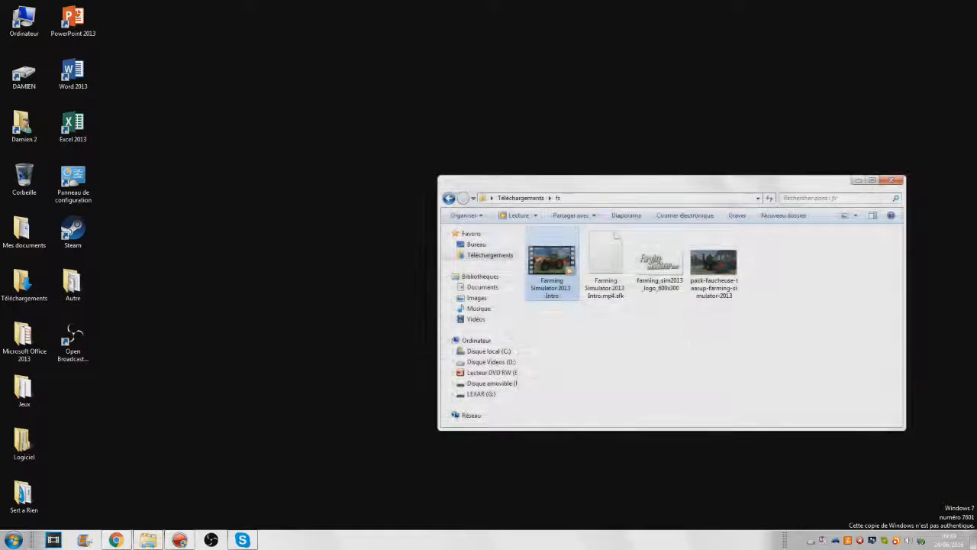
left_click(481, 394)
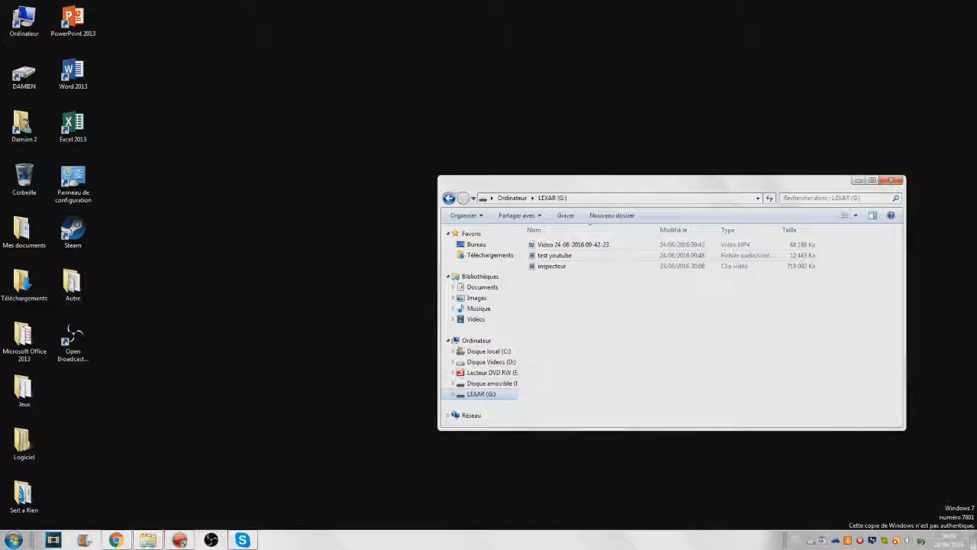
left_click(553, 255)
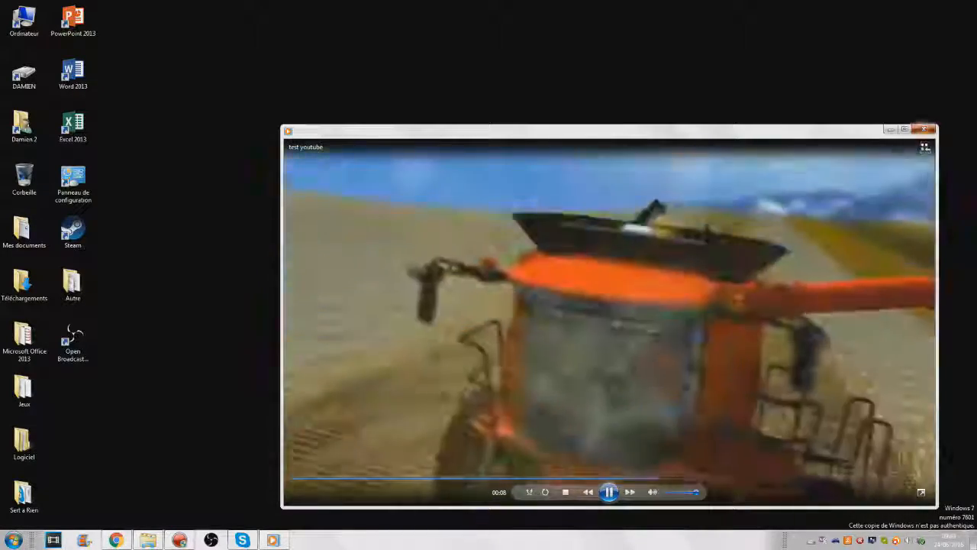
key("alt+F4")
left_click(858, 181)
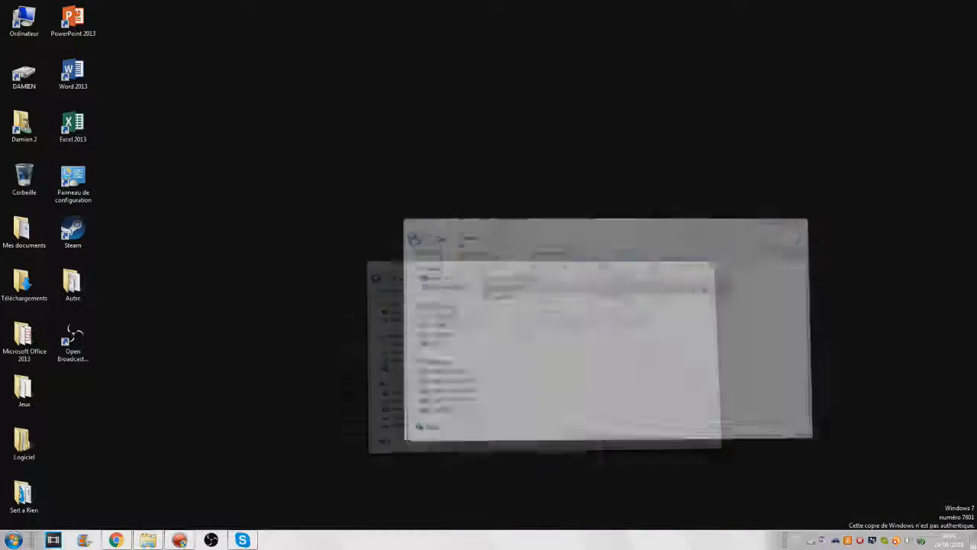